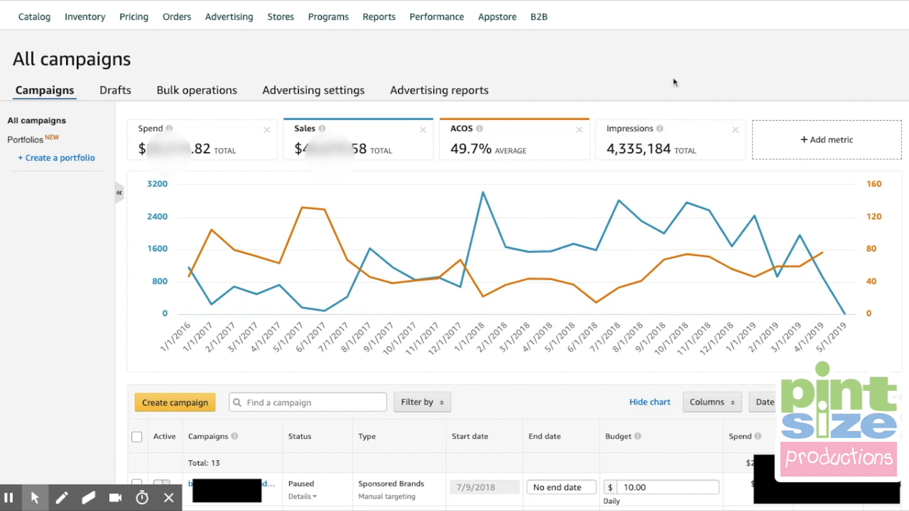
Start creating a new Sponsored Products advertising campaign.
{"action": "mouse_move", "coordinate": [237, 23]}
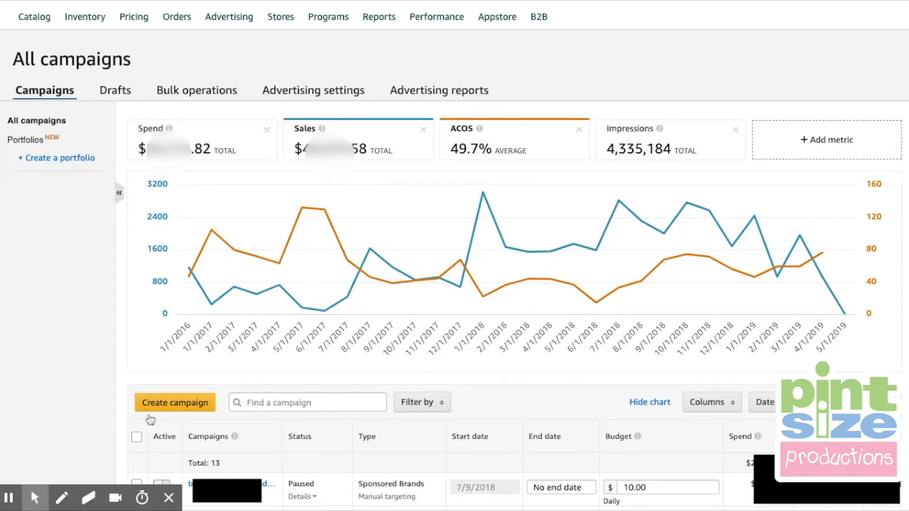
{"action": "left_click", "coordinate": [172, 409]}
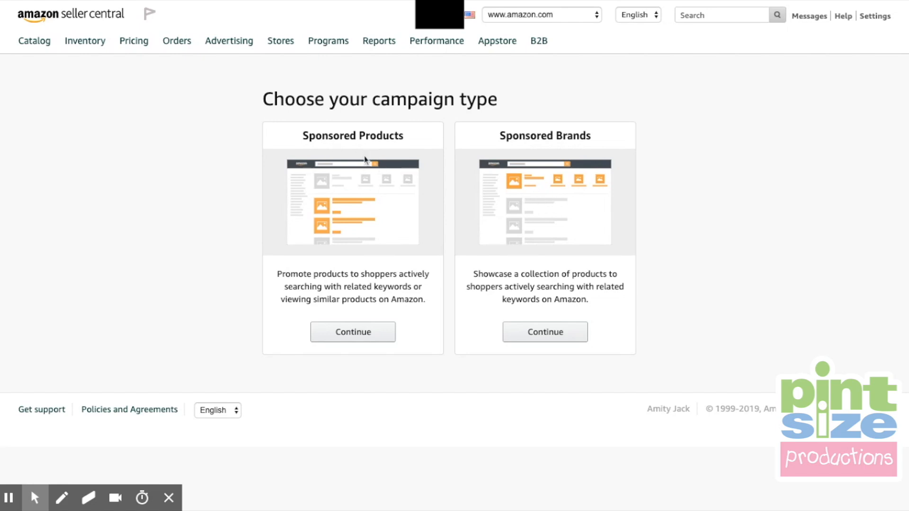
{"action": "left_click", "coordinate": [362, 337]}
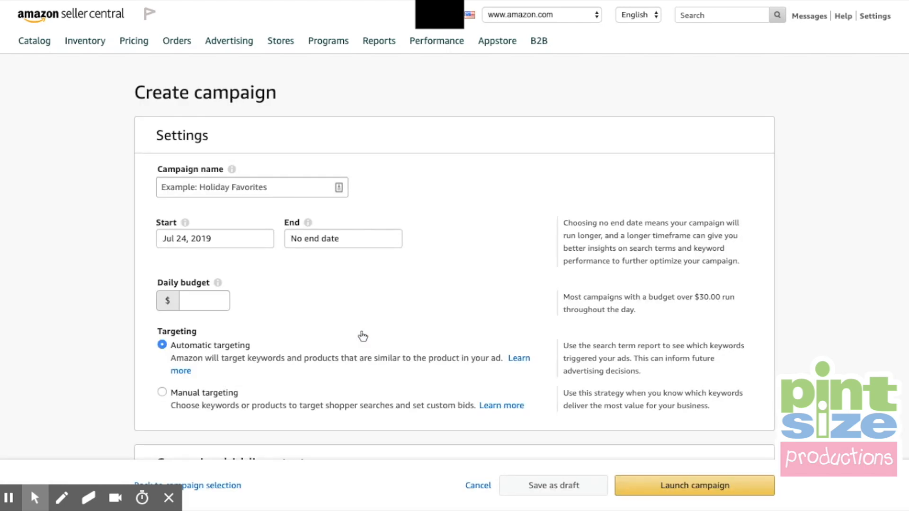
Name the campaign "Test" and leave it without an end date.
{"action": "scroll", "coordinate": [408, 252], "scroll_direction": "down", "scroll_amount": 2}
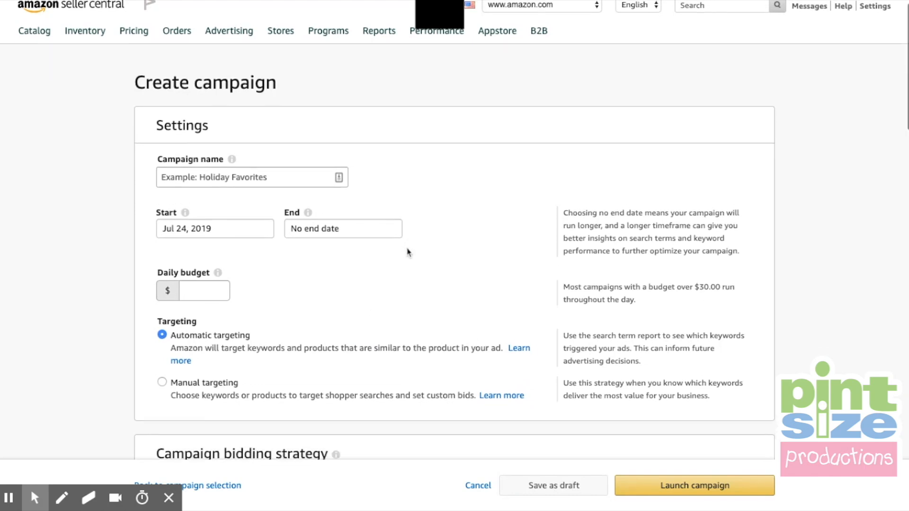
{"action": "scroll", "coordinate": [408, 252], "scroll_direction": "down", "scroll_amount": 1}
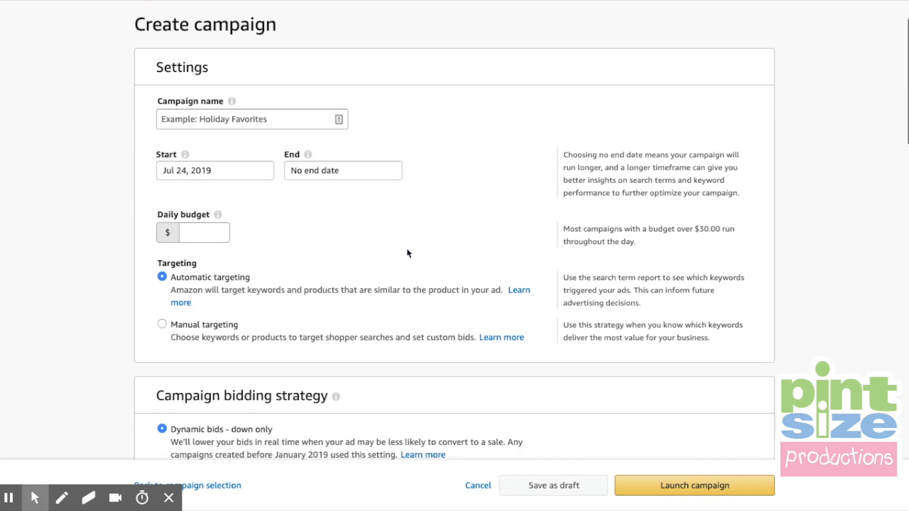
{"action": "left_click", "coordinate": [208, 118]}
{"action": "type", "text": "Test"}
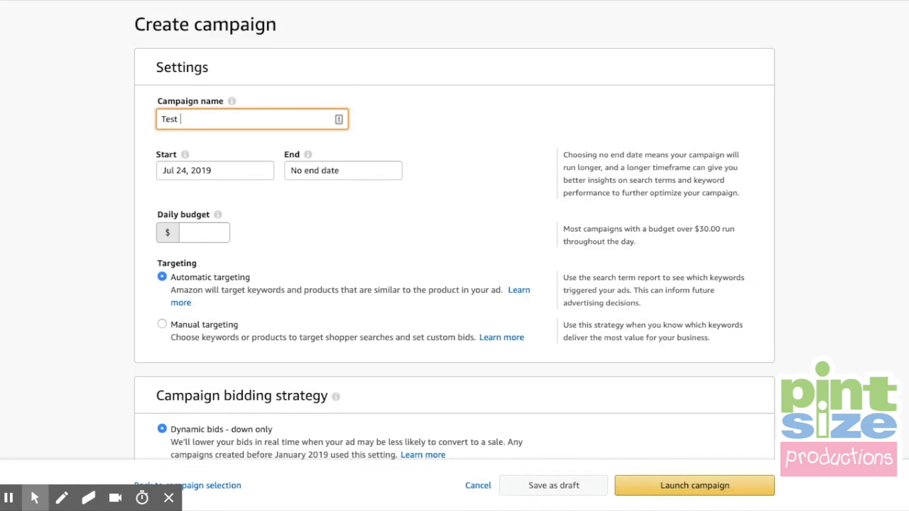
{"action": "left_click", "coordinate": [356, 168]}
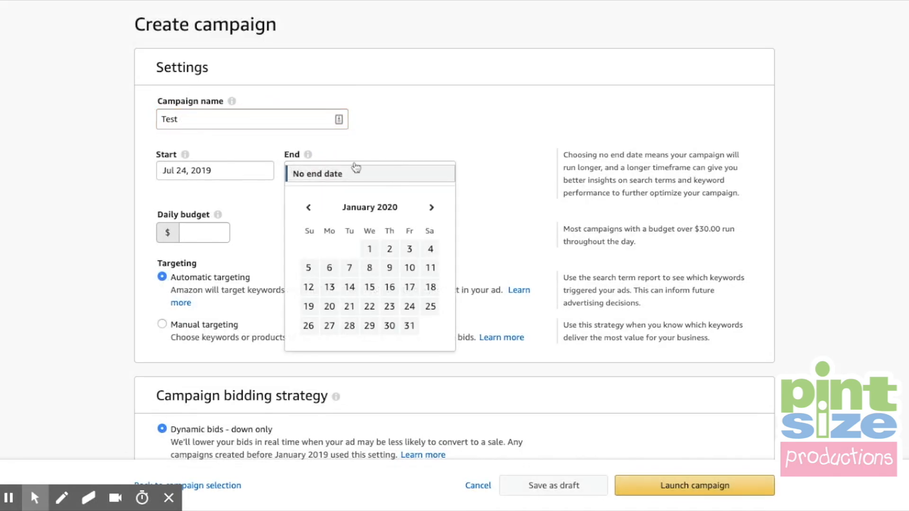
{"action": "left_click", "coordinate": [417, 155]}
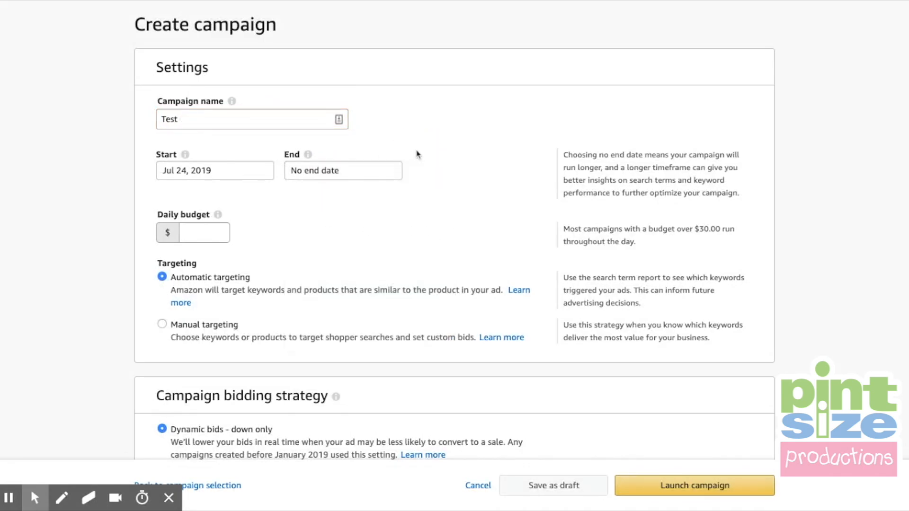
Set the daily budget to $10 and choose manual targeting for the campaign.
{"action": "left_click", "coordinate": [201, 230]}
{"action": "type", "text": "10"}
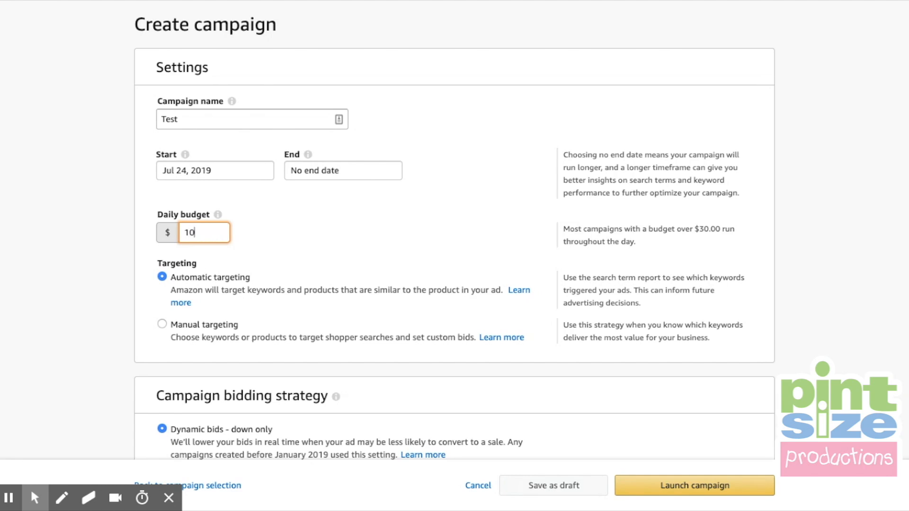
{"action": "left_click", "coordinate": [295, 237]}
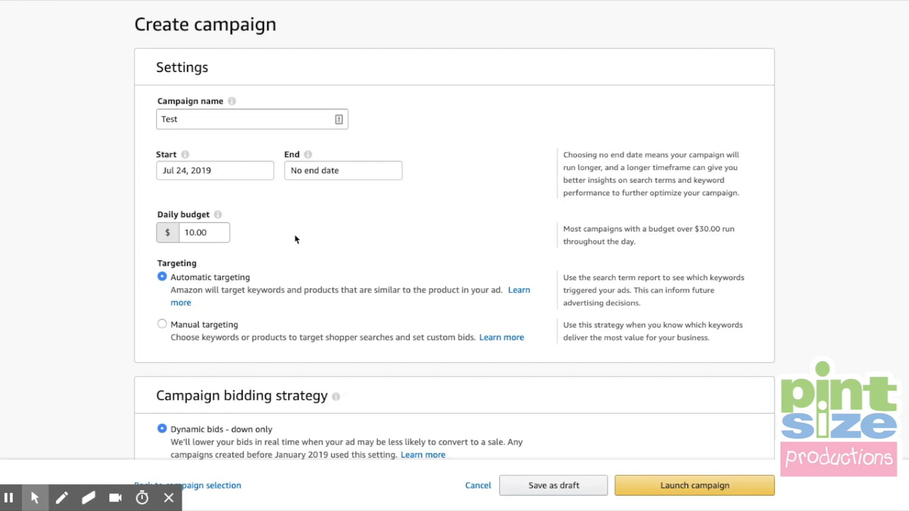
{"action": "left_click", "coordinate": [163, 329]}
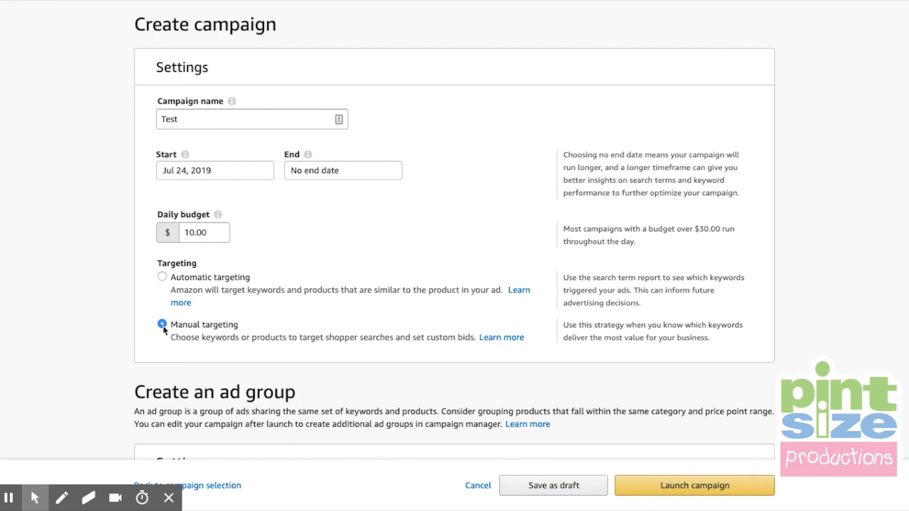
Name the ad group "Ad group 1" and add the first listed product to it.
{"action": "scroll", "coordinate": [239, 280], "scroll_direction": "down", "scroll_amount": 4}
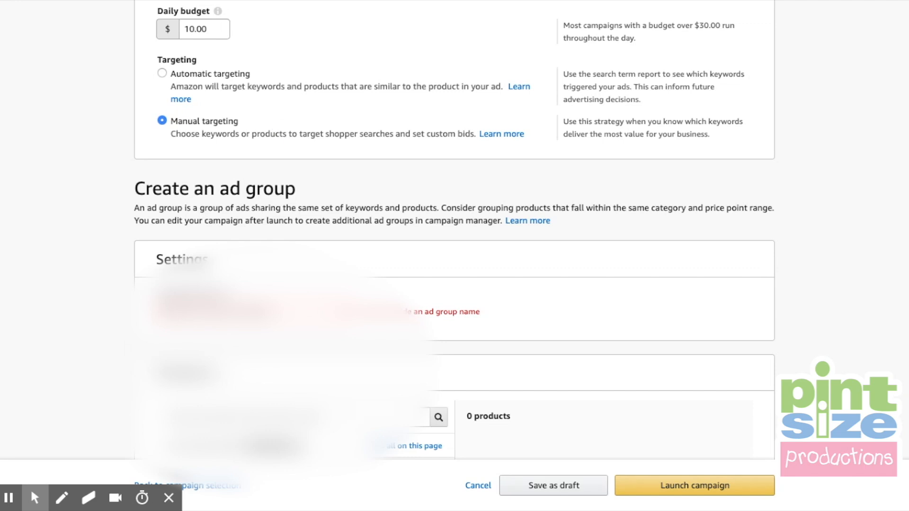
{"action": "scroll", "coordinate": [278, 127], "scroll_direction": "down", "scroll_amount": 3}
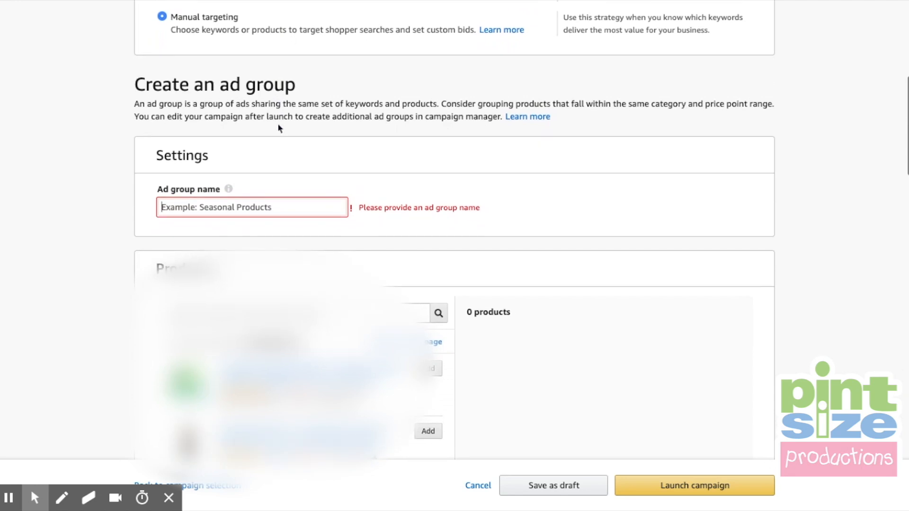
{"action": "scroll", "coordinate": [278, 127], "scroll_direction": "down", "scroll_amount": 2}
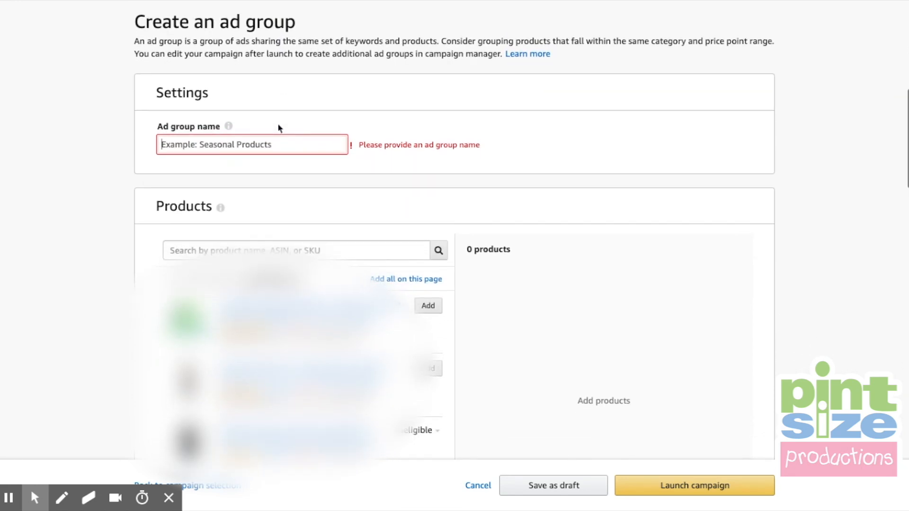
{"action": "scroll", "coordinate": [278, 127], "scroll_direction": "down", "scroll_amount": 1}
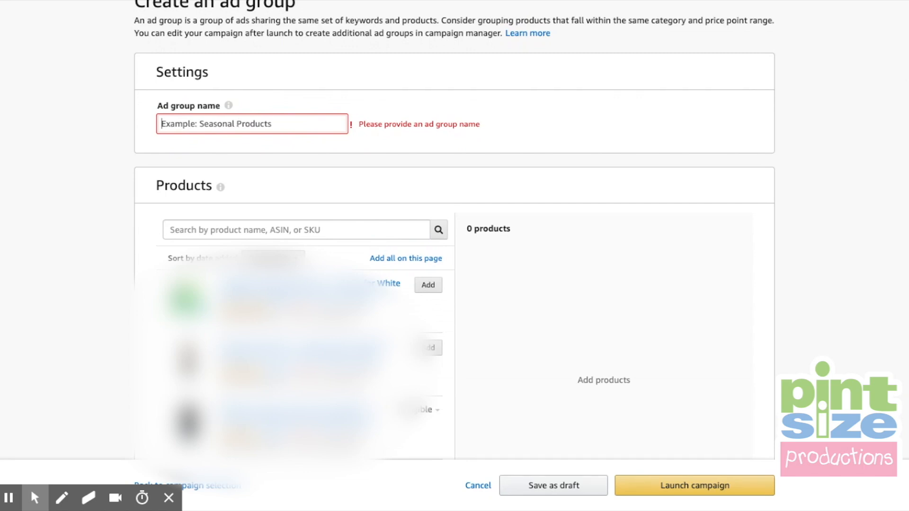
{"action": "type", "text": "Ad group 1"}
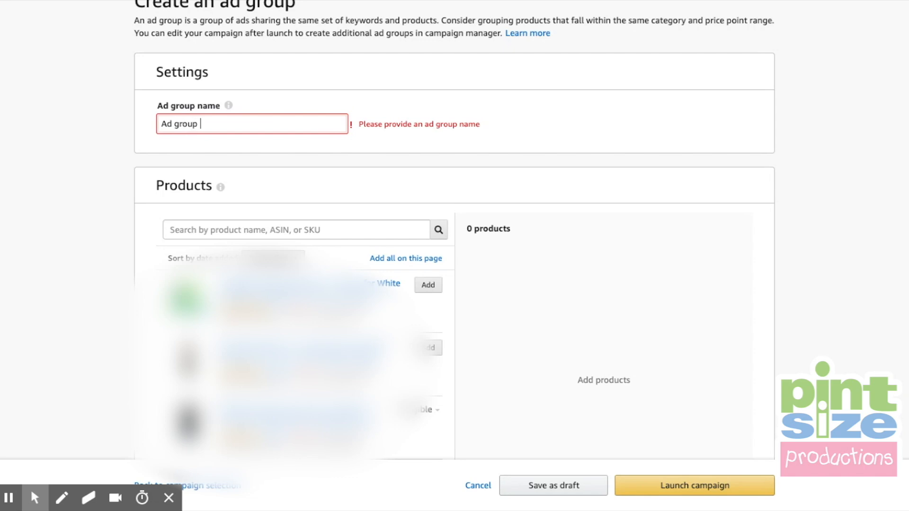
{"action": "left_click", "coordinate": [622, 133]}
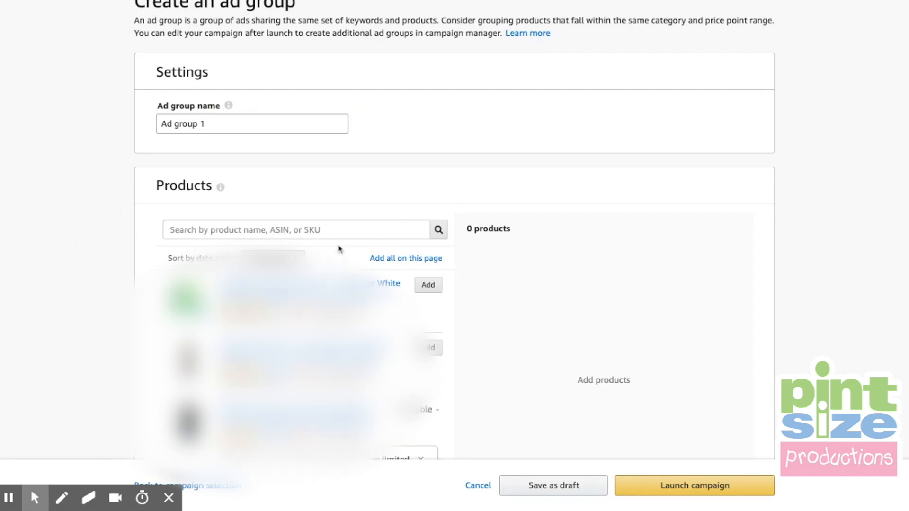
{"action": "left_click", "coordinate": [431, 292]}
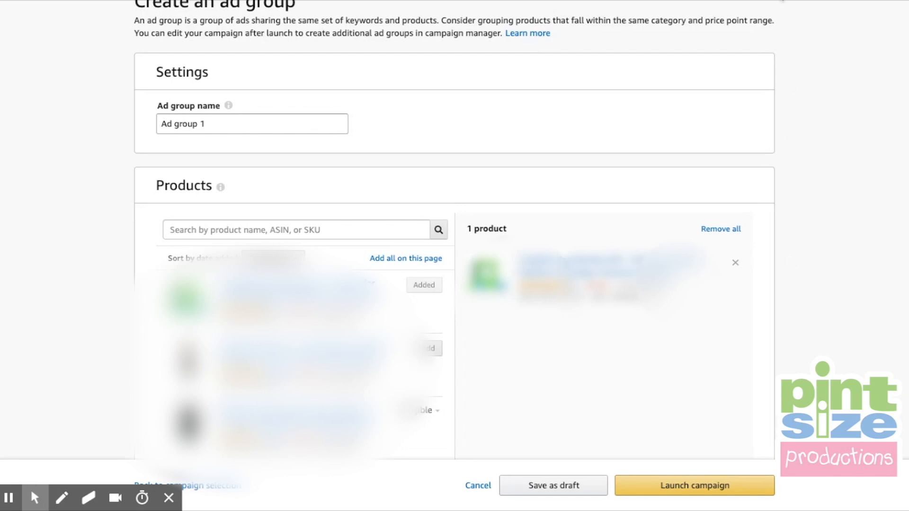
Try the down only, up and down, and fixed bidding strategies, ending on Dynamic bids - up and down.
{"action": "scroll", "coordinate": [549, 141], "scroll_direction": "down", "scroll_amount": 10}
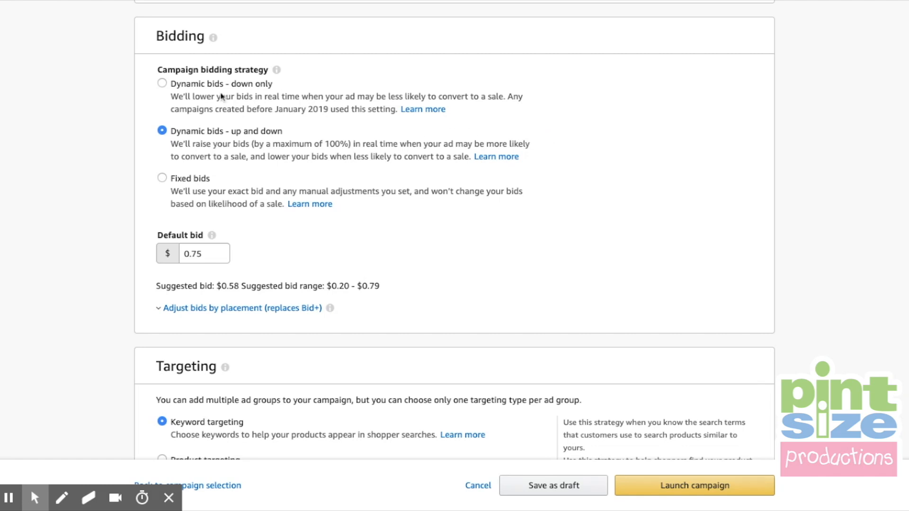
{"action": "left_click", "coordinate": [164, 85]}
{"action": "left_click", "coordinate": [163, 133]}
{"action": "left_click", "coordinate": [164, 182]}
{"action": "left_click", "coordinate": [164, 136]}
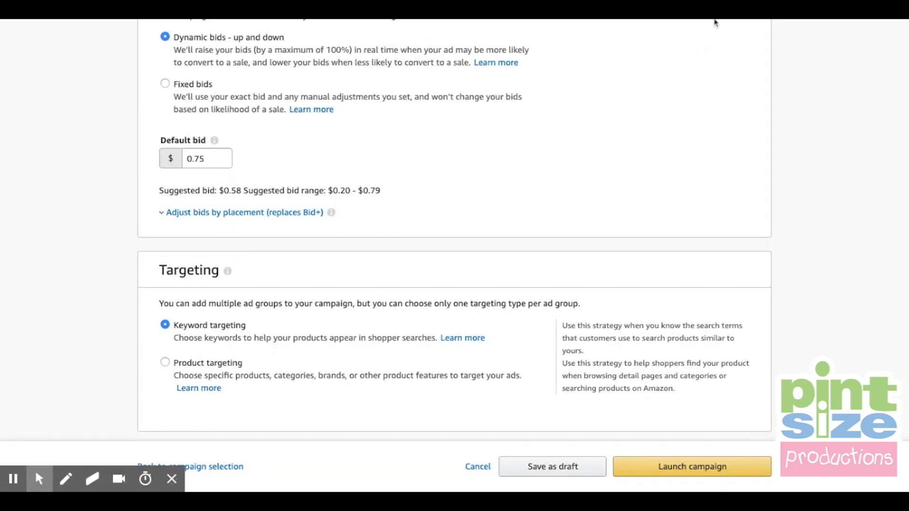
Switch the keyword targeting to manual keyword entry and view the explanation of the match types.
{"action": "scroll", "coordinate": [97, 158], "scroll_direction": "down", "scroll_amount": 2}
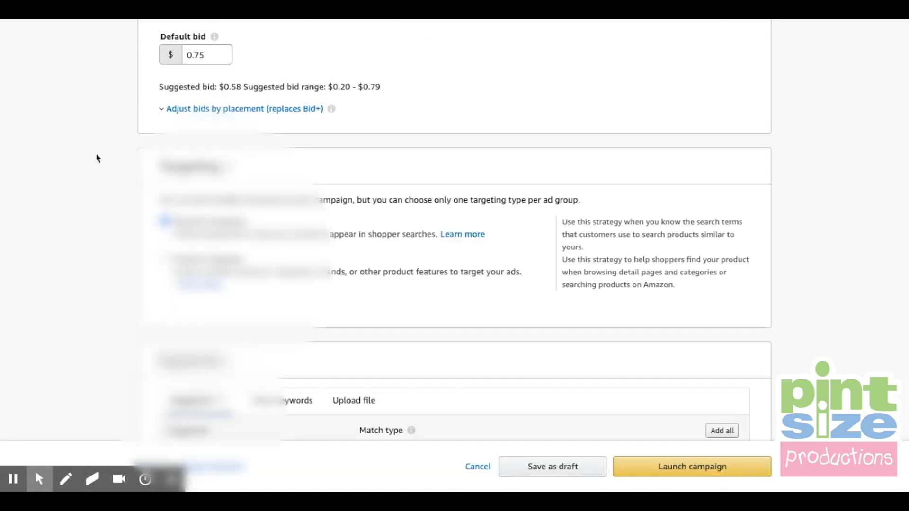
{"action": "scroll", "coordinate": [96, 158], "scroll_direction": "down", "scroll_amount": 5}
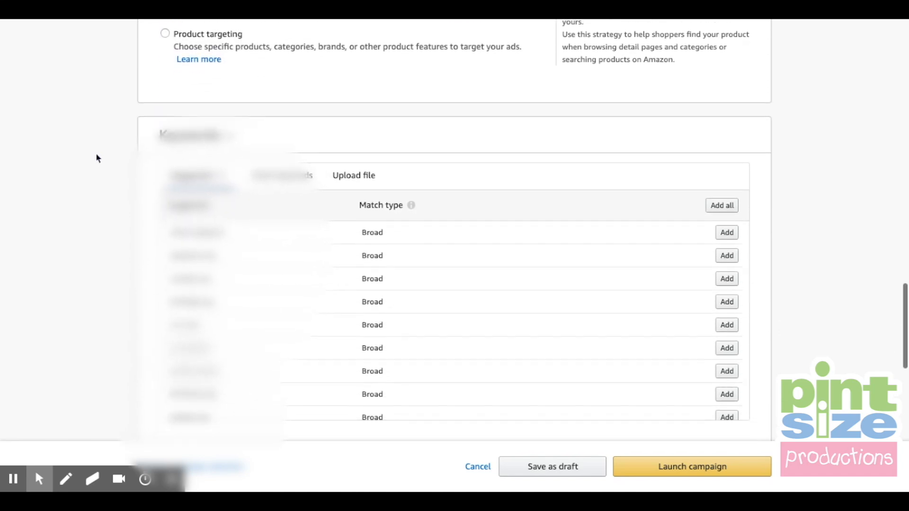
{"action": "scroll", "coordinate": [96, 159], "scroll_direction": "down", "scroll_amount": 2}
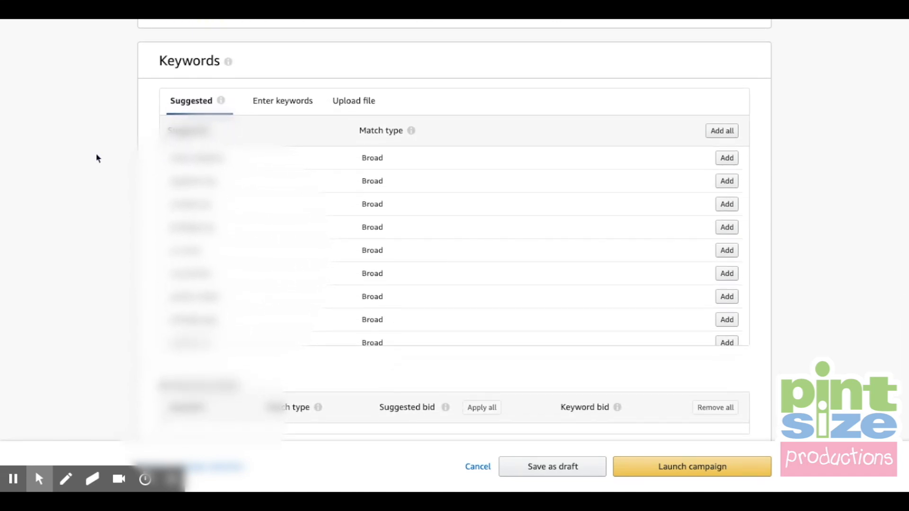
{"action": "scroll", "coordinate": [97, 158], "scroll_direction": "down", "scroll_amount": 1}
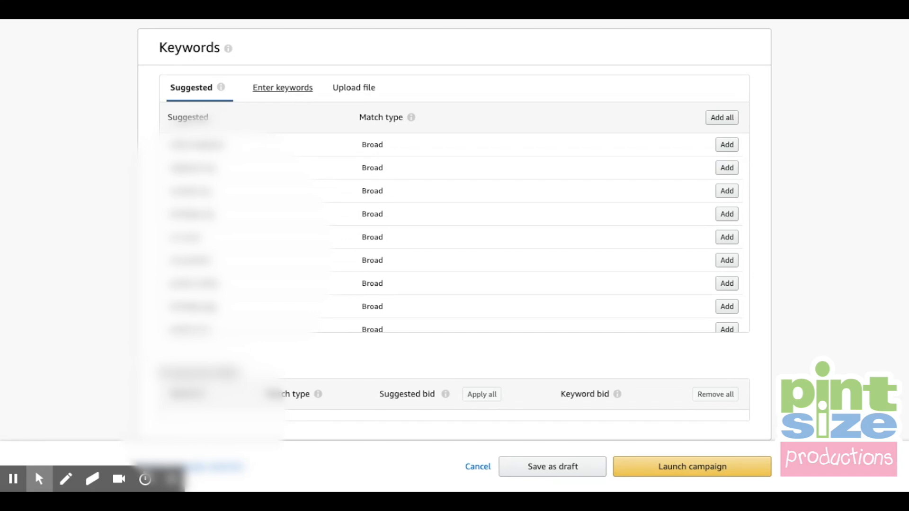
{"action": "left_click", "coordinate": [296, 95]}
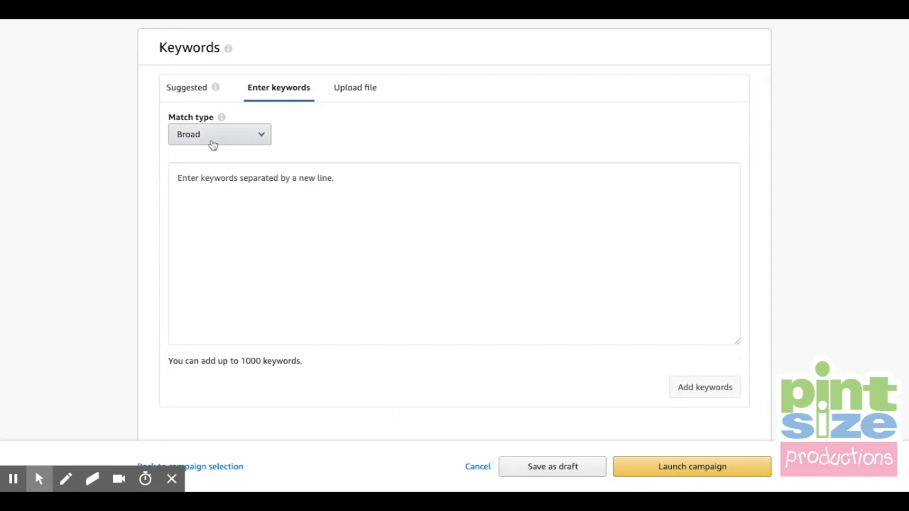
{"action": "left_click", "coordinate": [223, 121]}
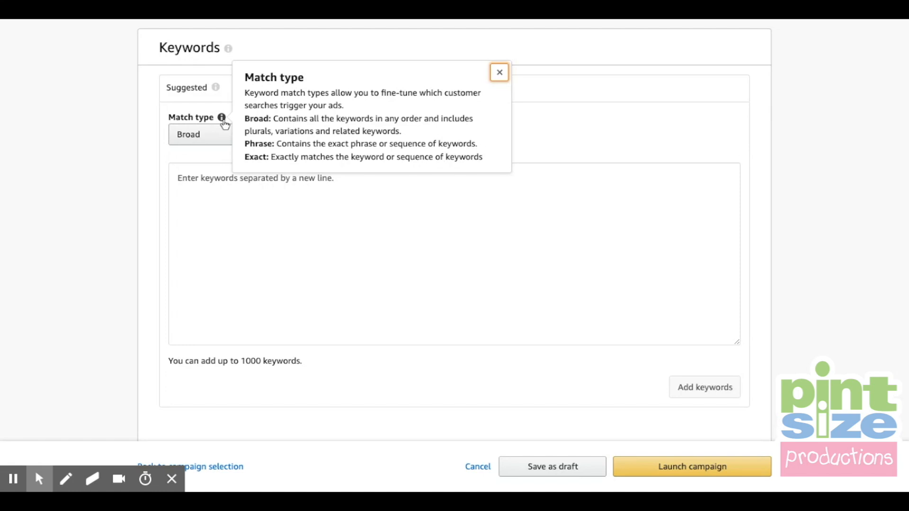
Add "Book 1" and "Childrens book" as broad-match keywords.
{"action": "left_click", "coordinate": [247, 186]}
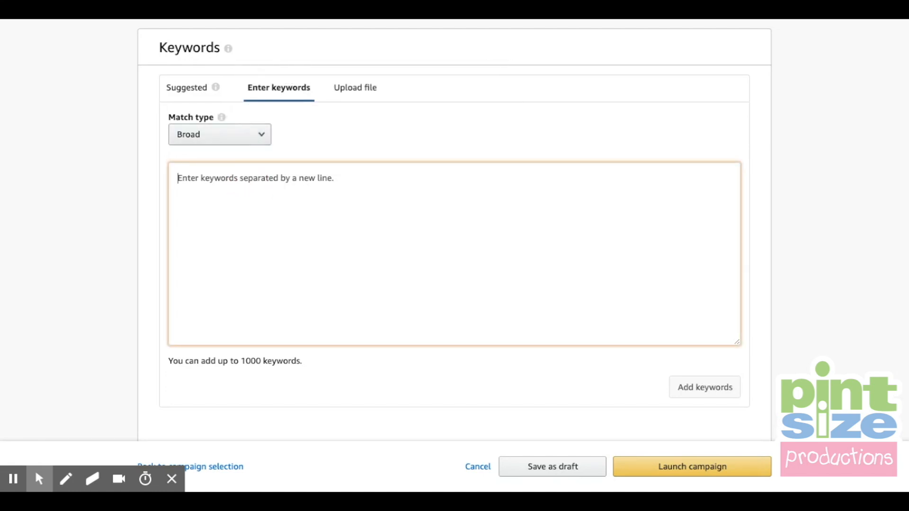
{"action": "type", "text": "Book 1"}
{"action": "key", "text": "Return"}
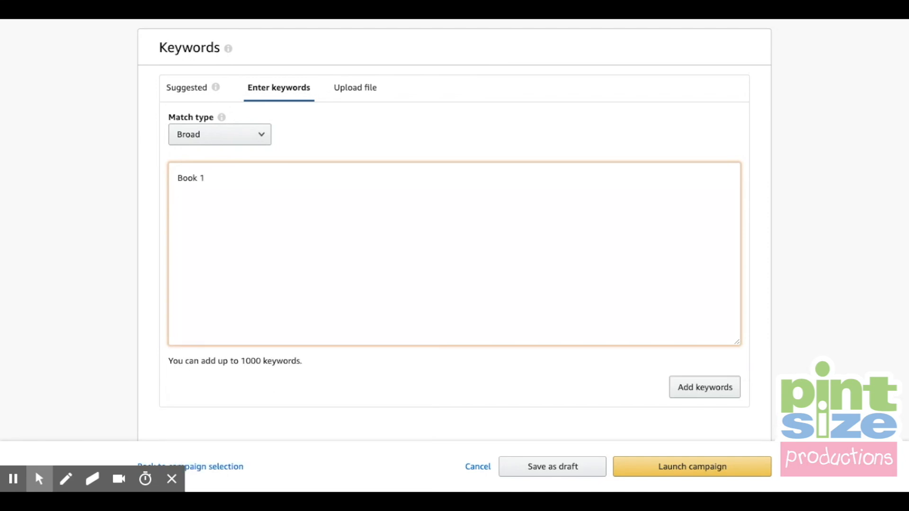
{"action": "type", "text": "Childrens "}
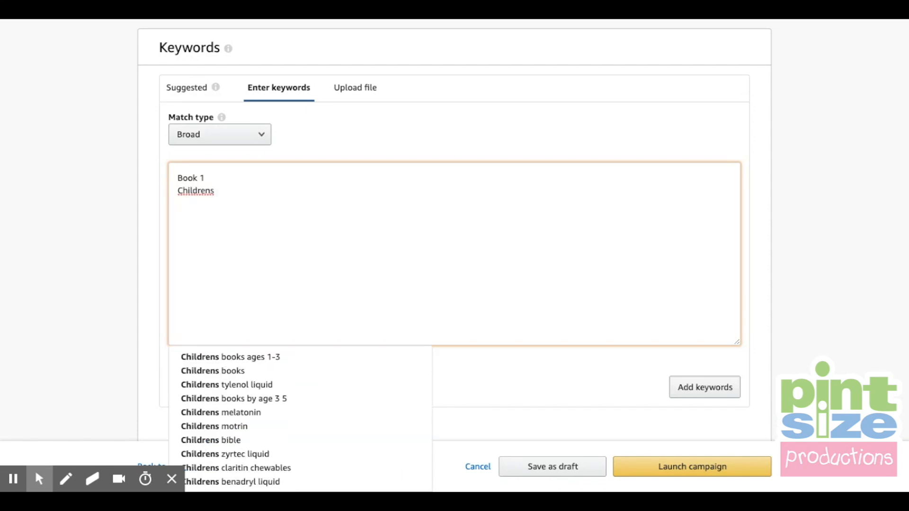
{"action": "type", "text": "book"}
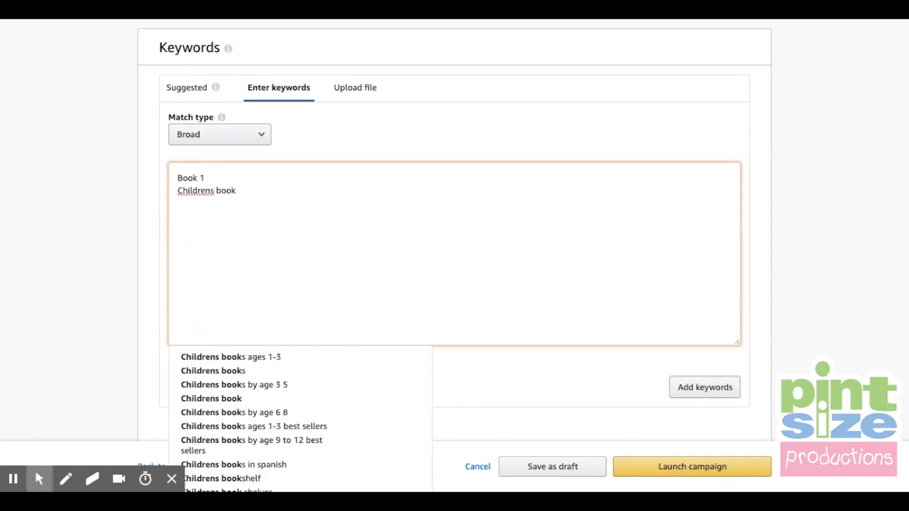
{"action": "key", "text": "Return"}
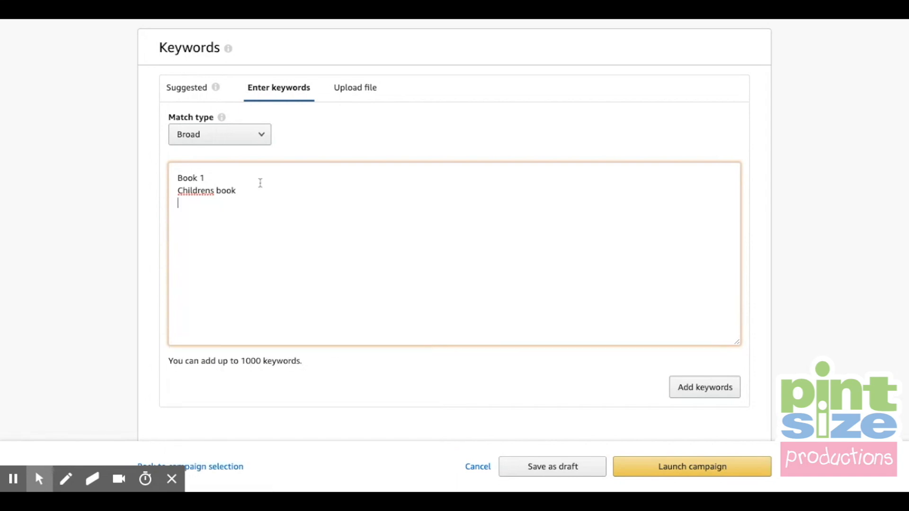
{"action": "left_click", "coordinate": [701, 393]}
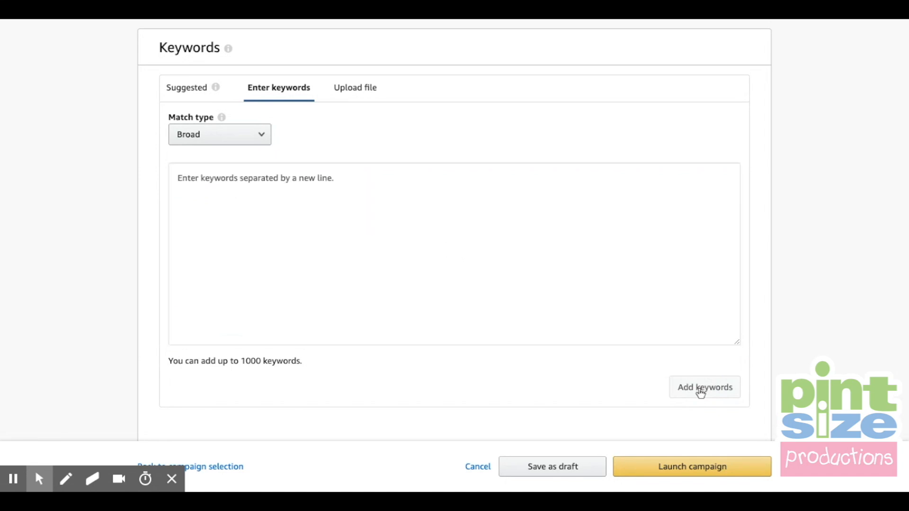
Examine the added keywords' suggested bids and view the bid range explanation for "book 1".
{"action": "scroll", "coordinate": [622, 366], "scroll_direction": "down", "scroll_amount": 7}
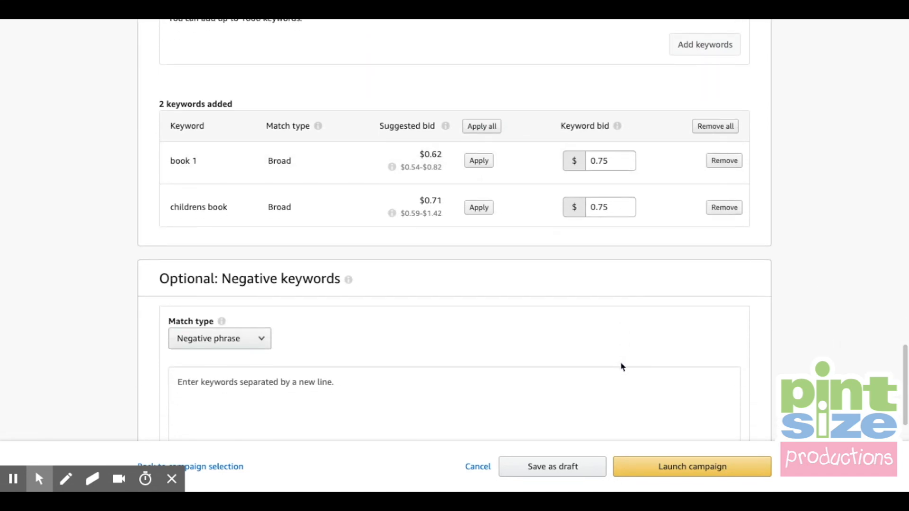
{"action": "scroll", "coordinate": [621, 344], "scroll_direction": "down", "scroll_amount": 1}
{"action": "scroll", "coordinate": [622, 344], "scroll_direction": "down", "scroll_amount": 1}
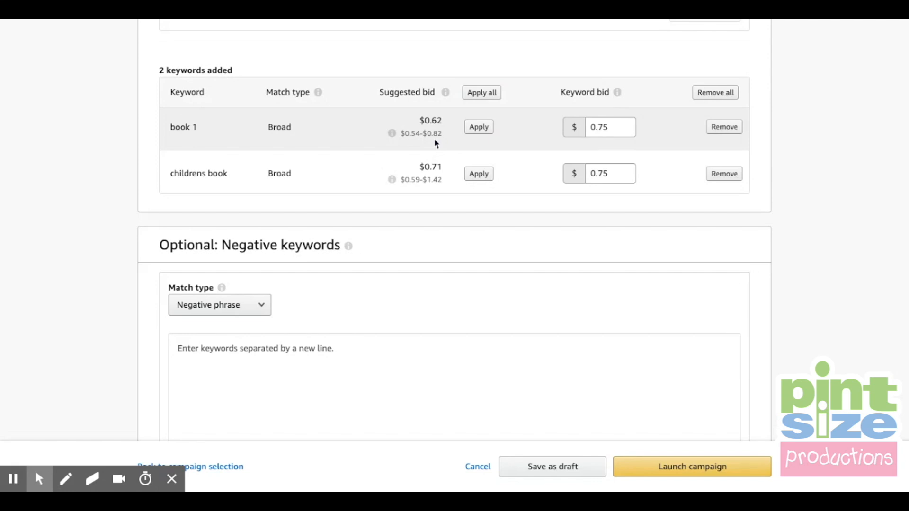
{"action": "left_click", "coordinate": [392, 133]}
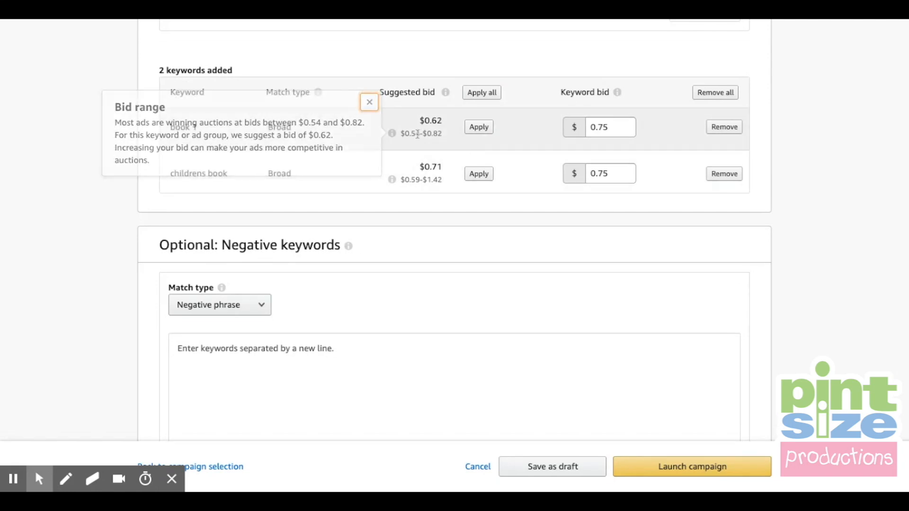
Close the bid range explanation and view the explanation of negative keywords in the optional negative keywords section.
{"action": "left_click", "coordinate": [460, 145]}
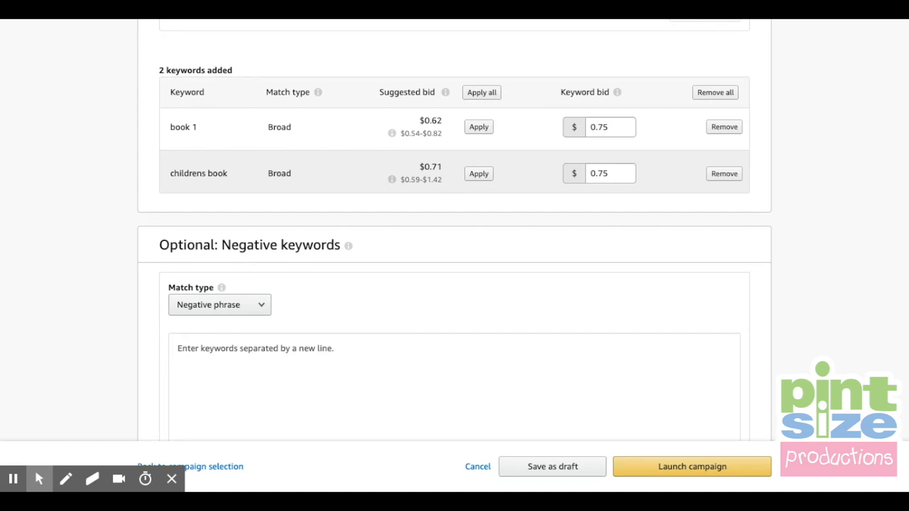
{"action": "scroll", "coordinate": [454, 227], "scroll_direction": "down", "scroll_amount": 4}
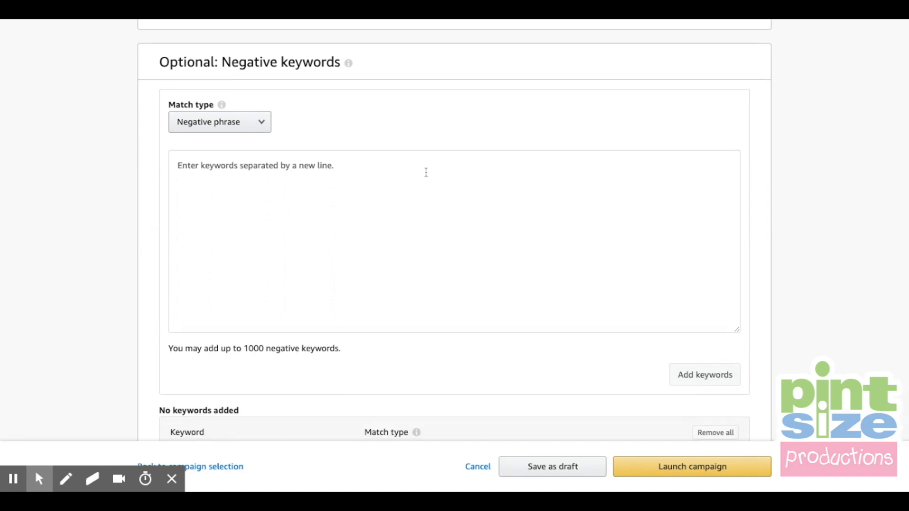
{"action": "left_click", "coordinate": [349, 65]}
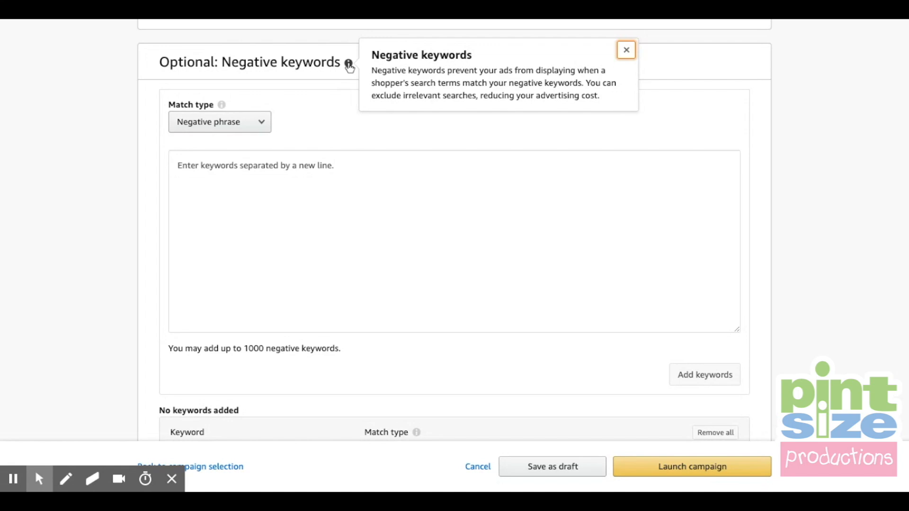
{"action": "left_click", "coordinate": [370, 175]}
{"action": "scroll", "coordinate": [371, 174], "scroll_direction": "down", "scroll_amount": 3}
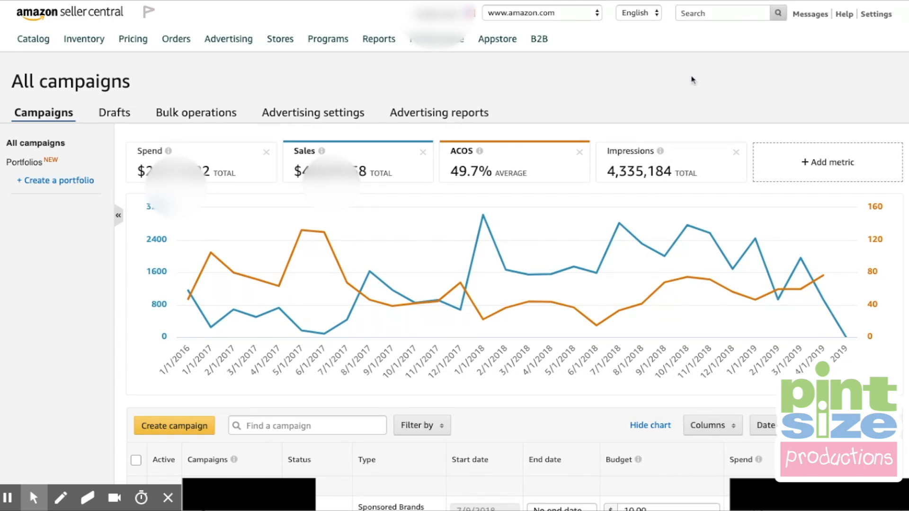
Open the paused Sponsored Brands campaign with start date 7/9/2018 from the list of all campaigns.
{"action": "mouse_move", "coordinate": [245, 42]}
{"action": "mouse_move", "coordinate": [883, 269]}
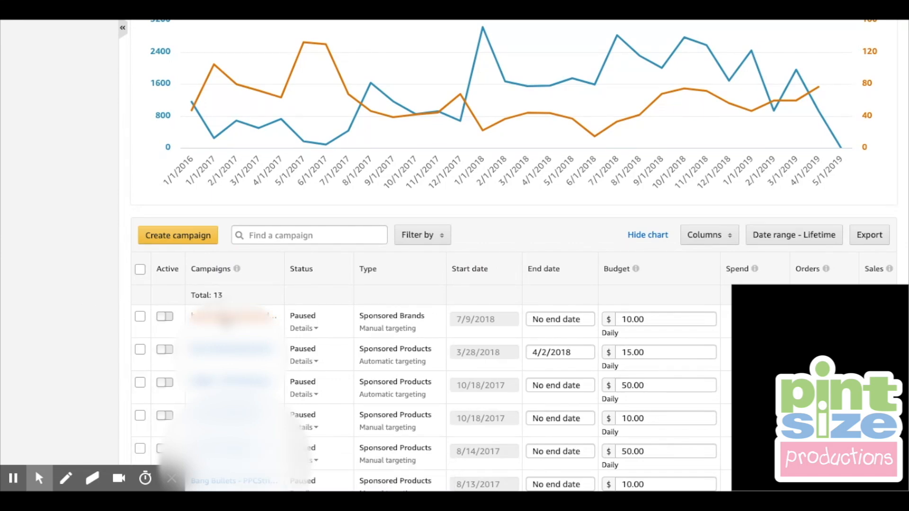
{"action": "left_click", "coordinate": [222, 316]}
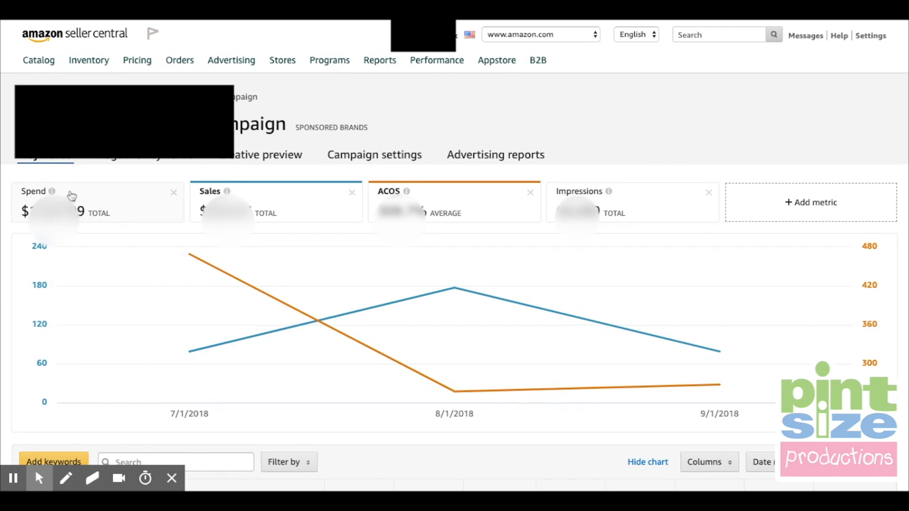
Examine the campaign's spend, sales, ACOS and impressions metrics, and sort its keywords by orders in ascending order.
{"action": "left_click", "coordinate": [50, 182]}
{"action": "left_click", "coordinate": [221, 178]}
{"action": "left_click", "coordinate": [409, 180]}
{"action": "left_click", "coordinate": [585, 182]}
{"action": "scroll", "coordinate": [586, 184], "scroll_direction": "down", "scroll_amount": 9}
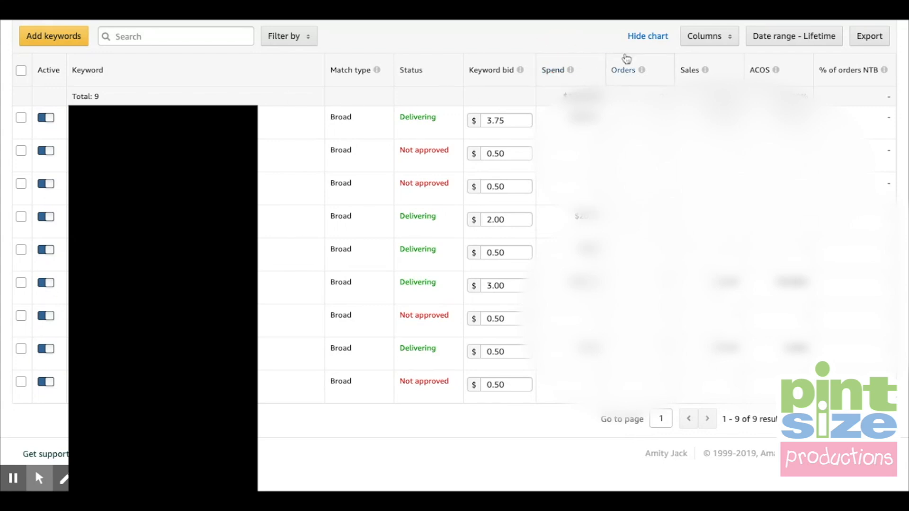
{"action": "left_click", "coordinate": [626, 59]}
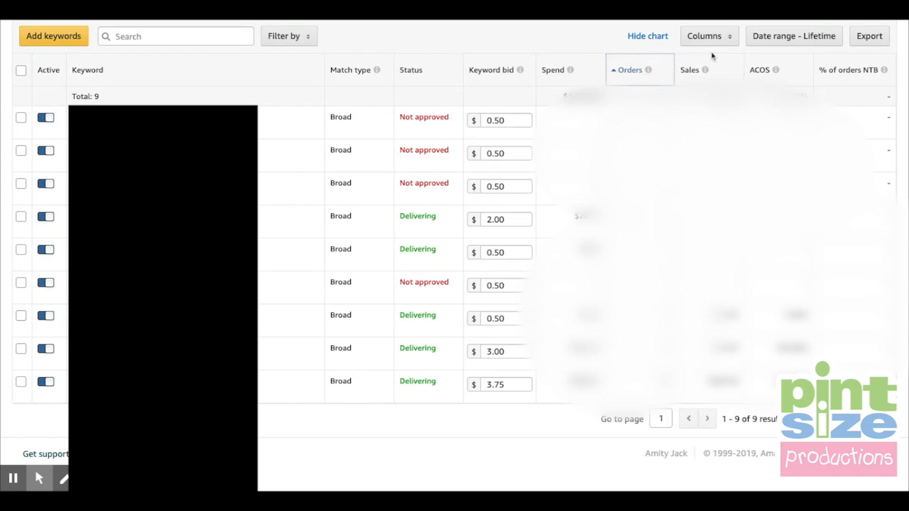